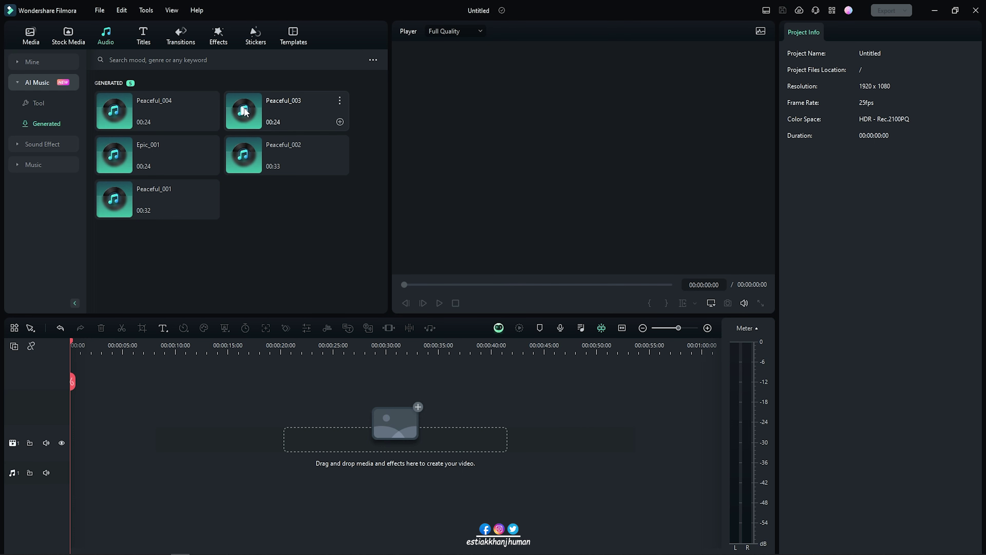
# Step: Preview the generated AI music tracks Peaceful_003, Peaceful_004, Epic_001 and Peaceful_001
pyautogui.click(245, 110)
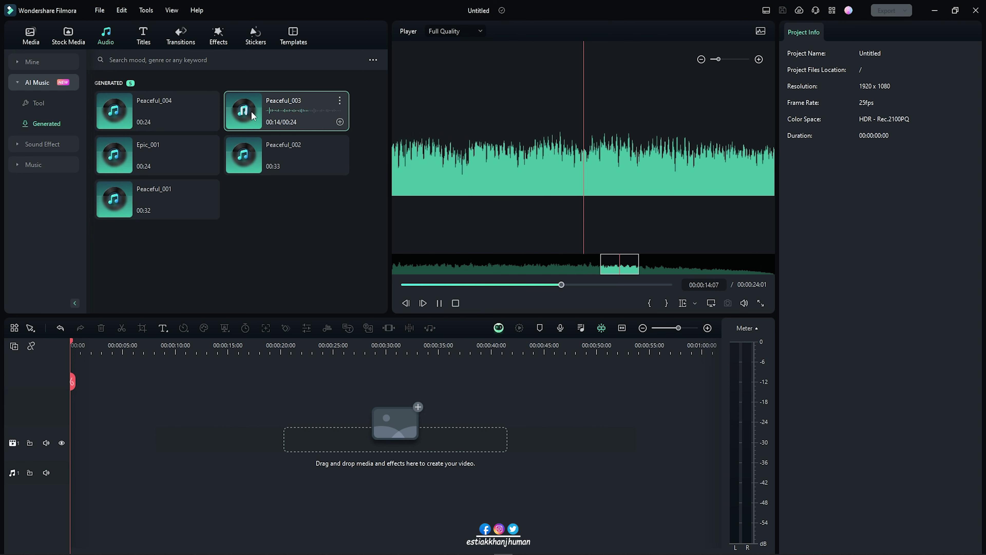
pyautogui.click(250, 113)
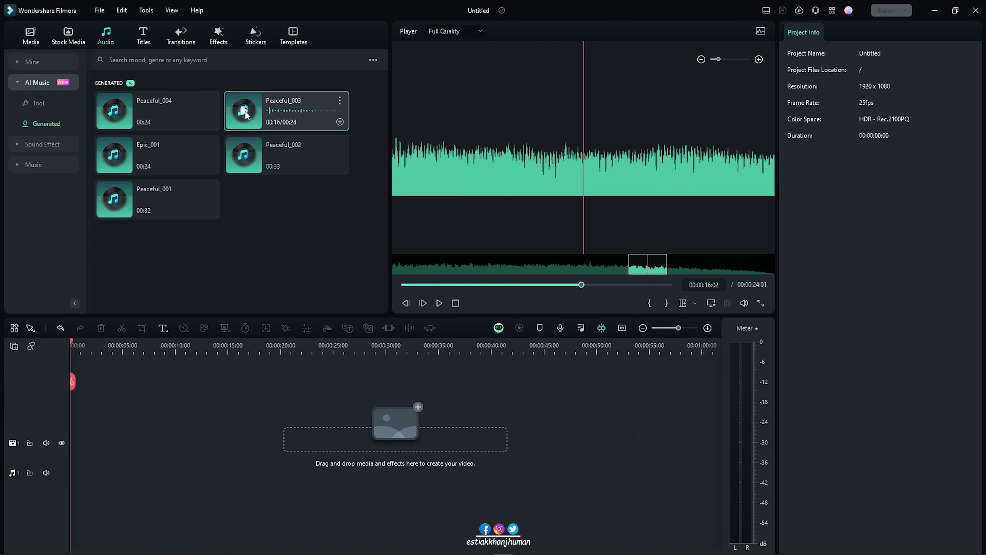
pyautogui.click(114, 113)
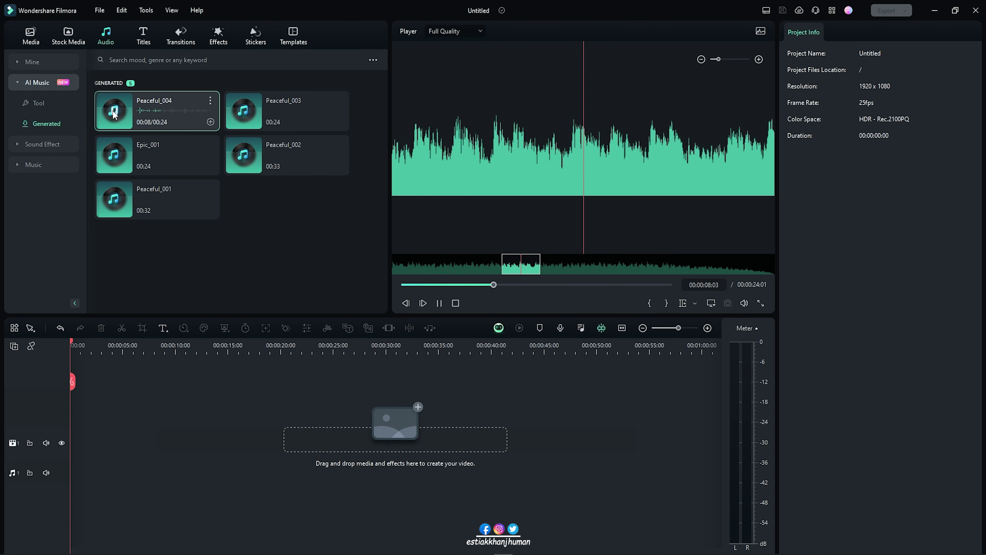
pyautogui.click(114, 112)
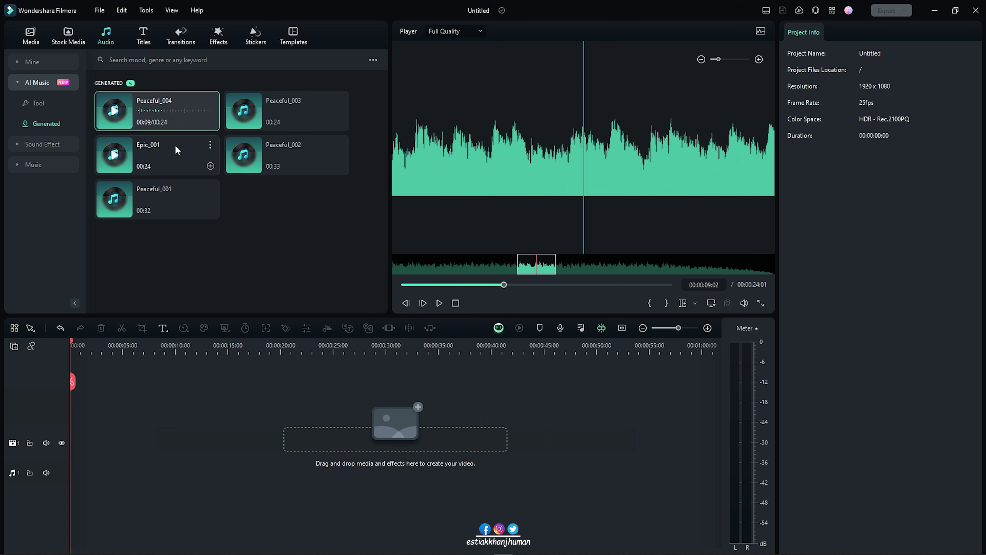
pyautogui.click(114, 157)
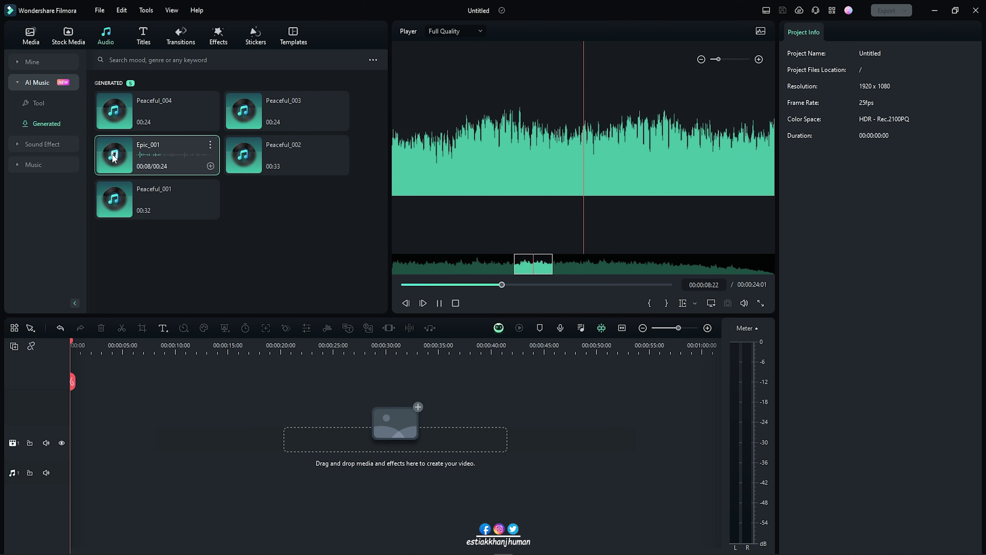
pyautogui.click(115, 199)
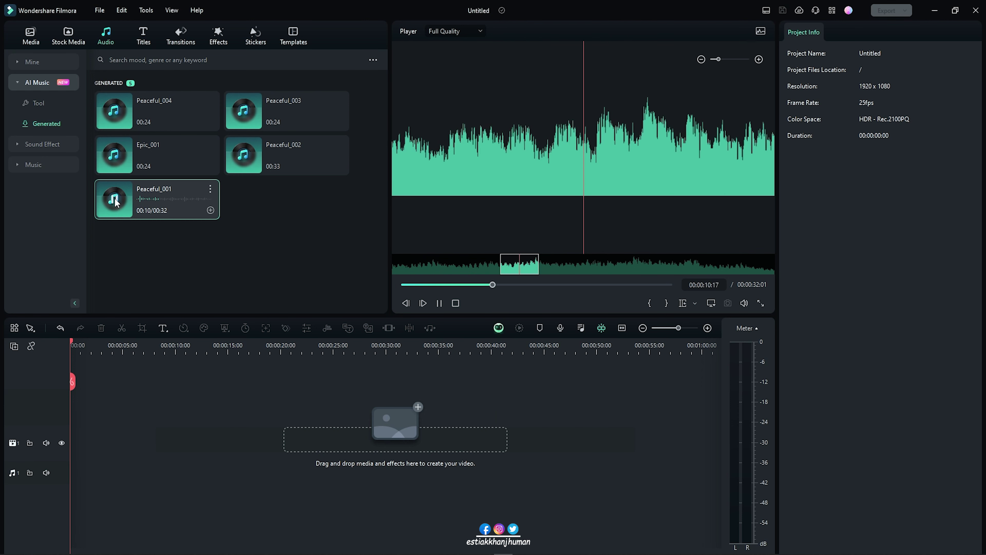
pyautogui.click(115, 198)
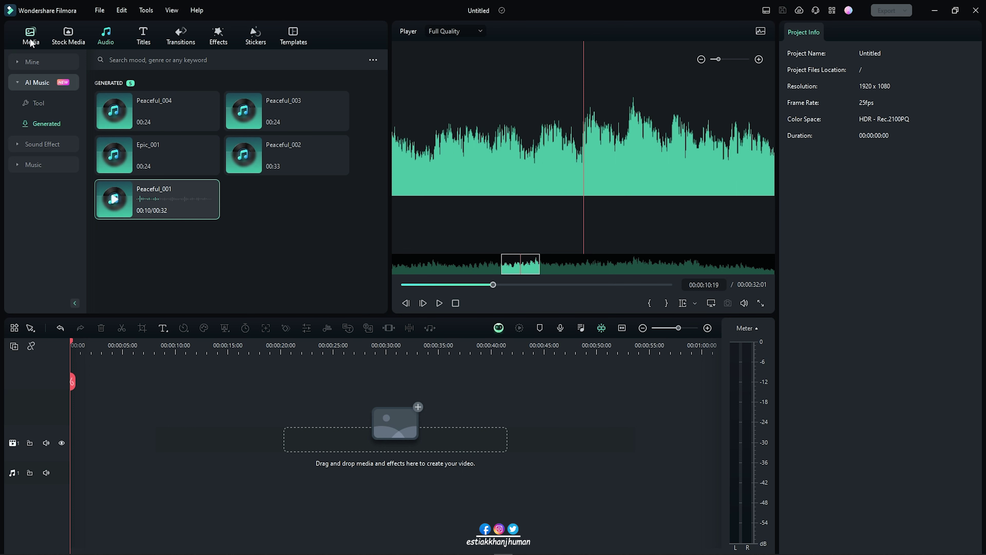
# Step: Import the video clip C0135 from the D: drive into the project media
pyautogui.click(32, 43)
pyautogui.click(229, 170)
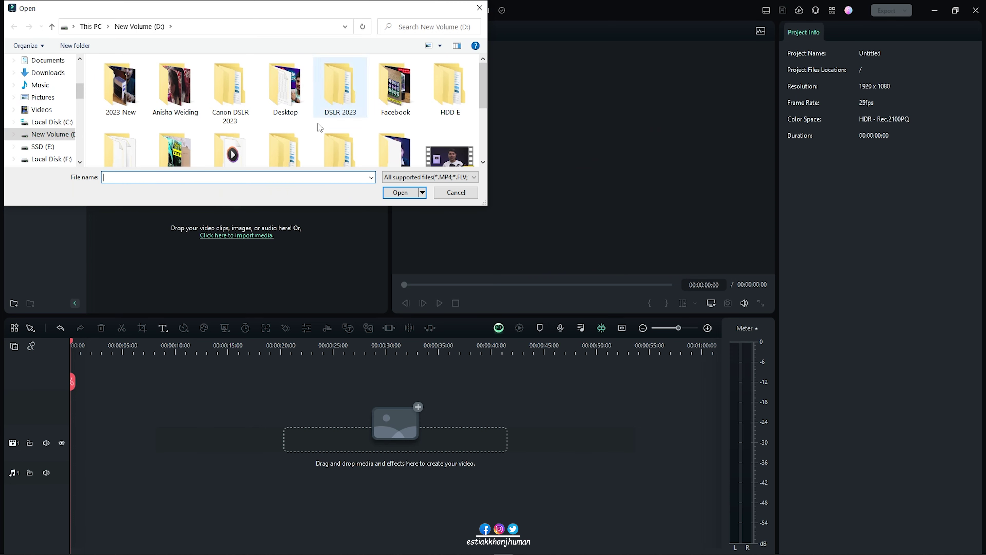
pyautogui.scroll(-1, 285, 117)
pyautogui.doubleClick(274, 98)
pyautogui.doubleClick(274, 98)
pyautogui.doubleClick(123, 92)
pyautogui.doubleClick(210, 93)
pyautogui.click(543, 295)
# Step: Place the C0135 clip at the start of the video track and set the playhead near its beginning
pyautogui.moveTo(222, 133); pyautogui.dragTo(315, 393)
pyautogui.click(553, 302)
pyautogui.click(91, 343)
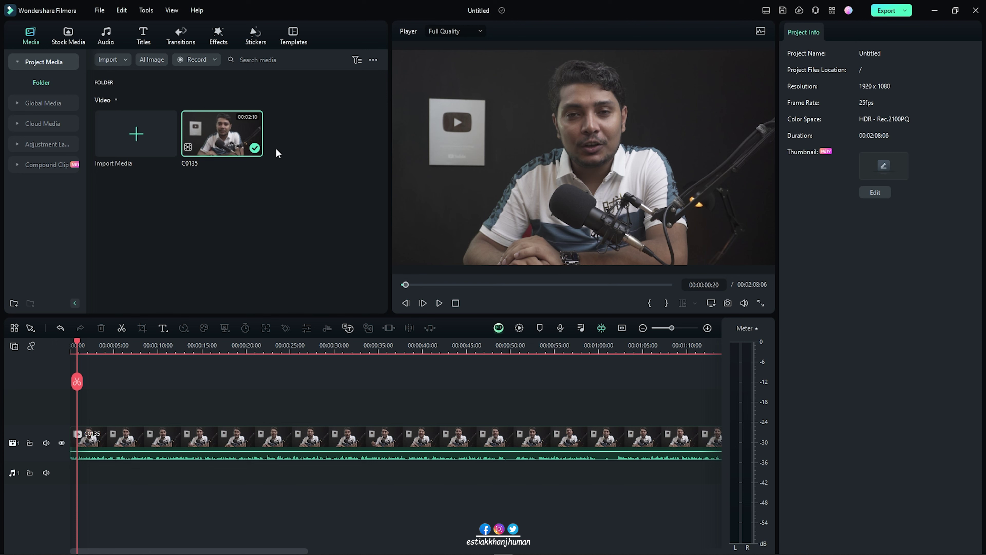
# Step: Add the generated AI music track Peaceful_001 to the audio track, aligned with the start of the video
pyautogui.click(110, 38)
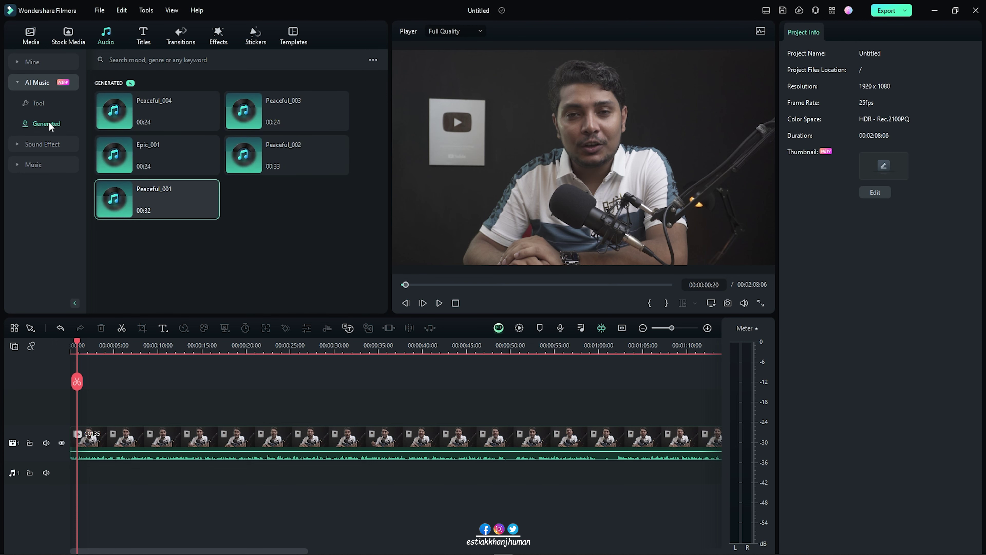
pyautogui.click(37, 83)
pyautogui.click(36, 89)
pyautogui.click(76, 127)
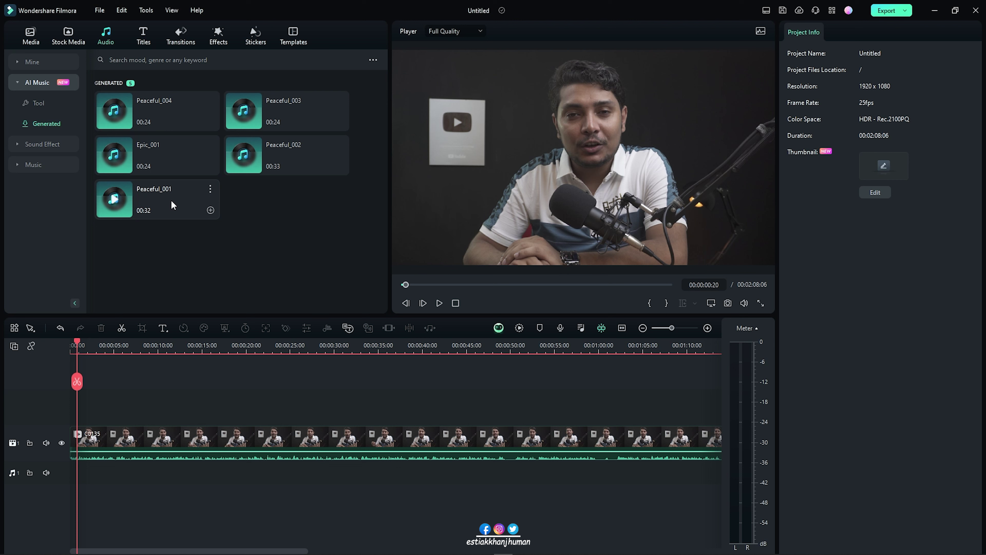
pyautogui.click(41, 103)
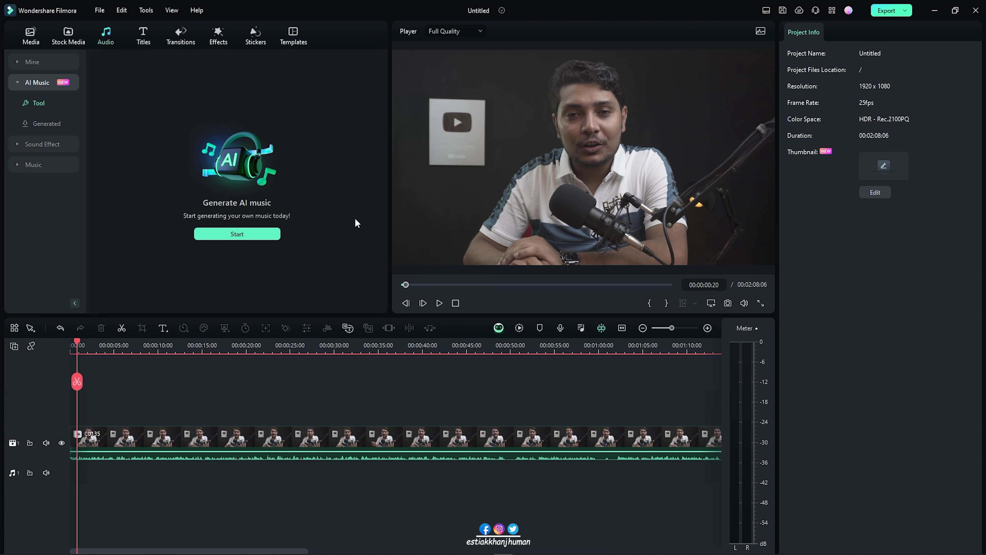
pyautogui.click(47, 124)
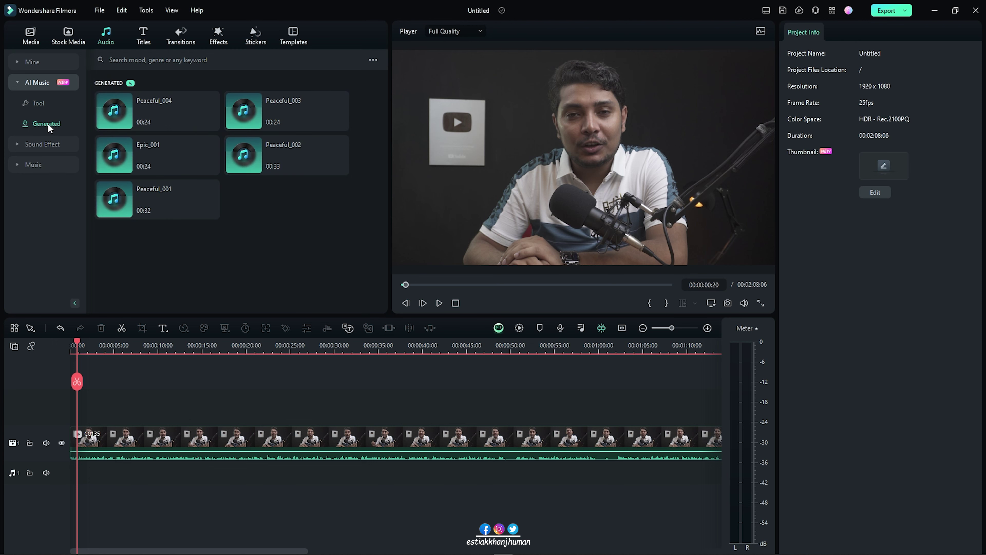
pyautogui.moveTo(132, 206); pyautogui.dragTo(68, 462)
# Step: Lower the volume of the Peaceful_001 music clip to -25.50 dB
pyautogui.click(207, 476)
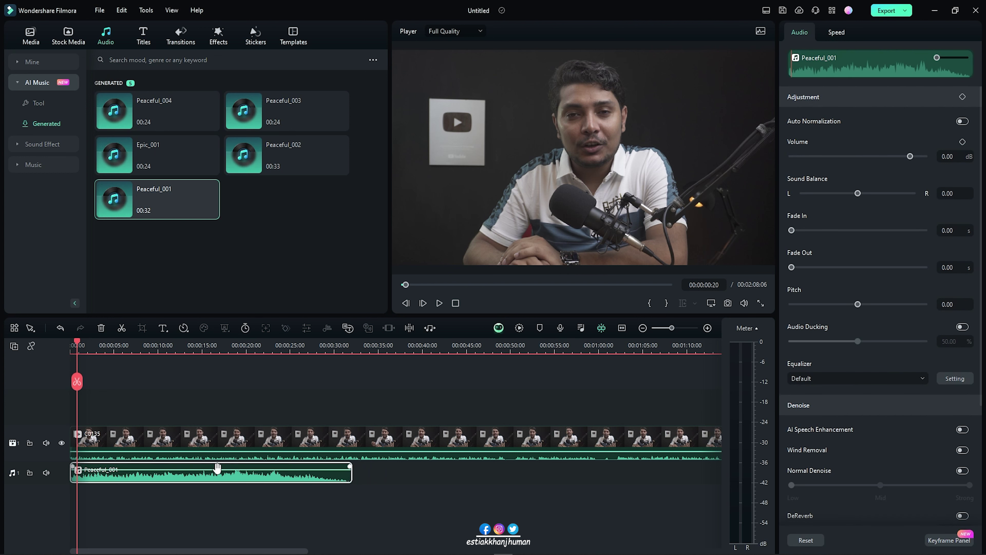
pyautogui.moveTo(223, 472); pyautogui.dragTo(223, 479)
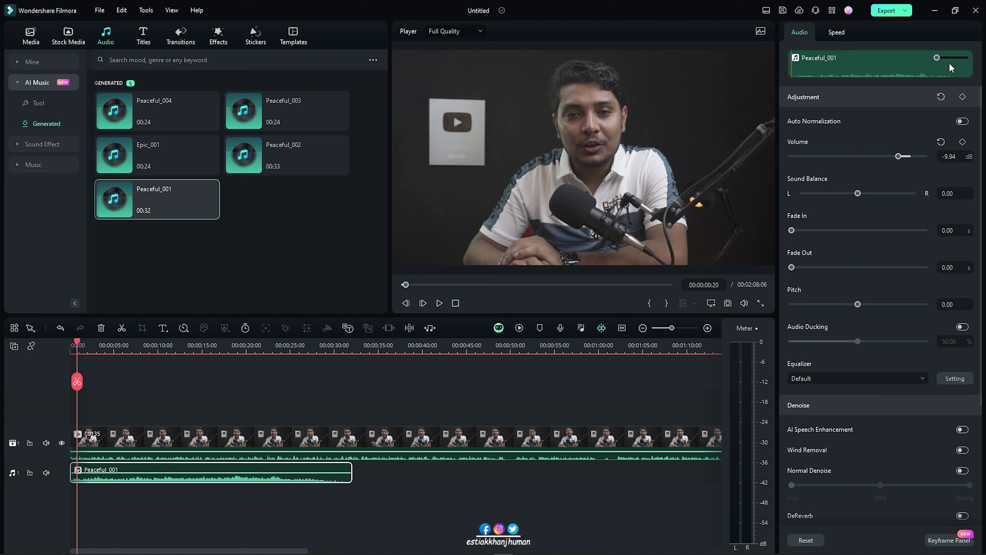
pyautogui.moveTo(210, 473); pyautogui.dragTo(211, 477)
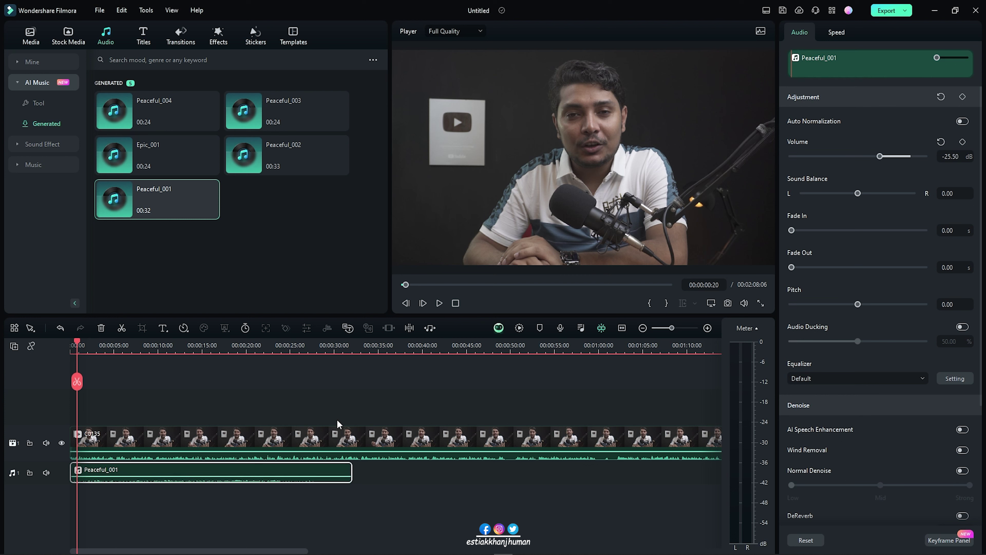
# Step: Play back the video with the background music from near the start to check the sound balance
pyautogui.click(439, 303)
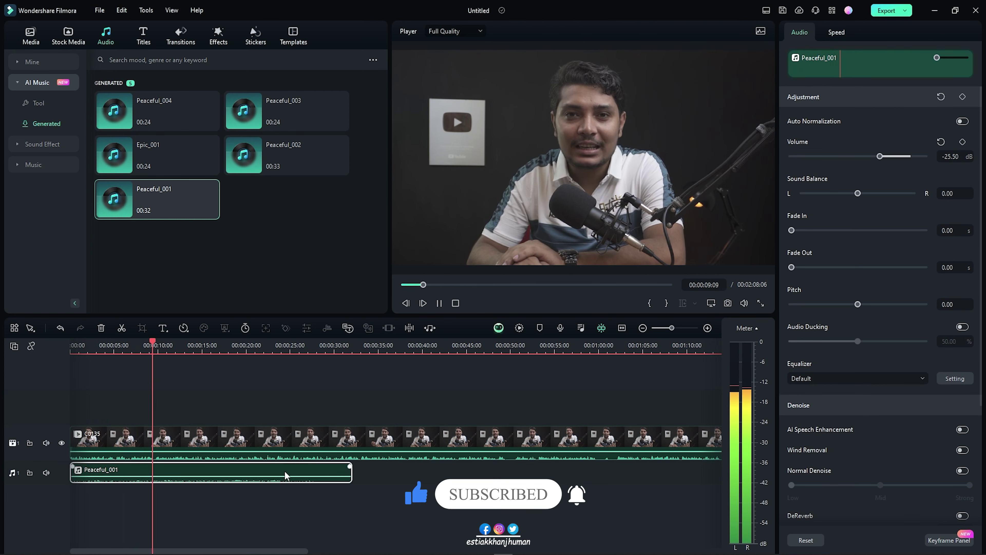
pyautogui.moveTo(283, 473); pyautogui.dragTo(282, 474)
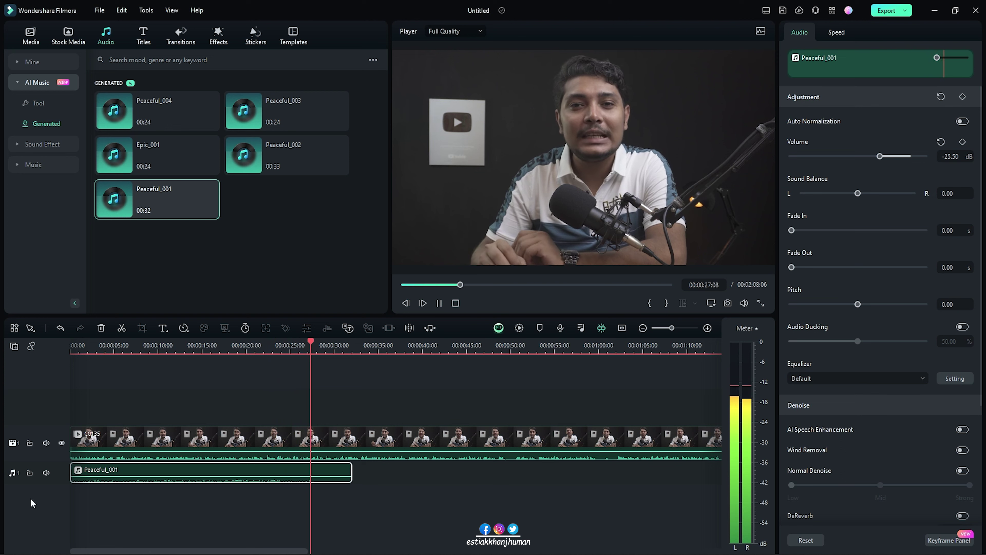
pyautogui.press('space')
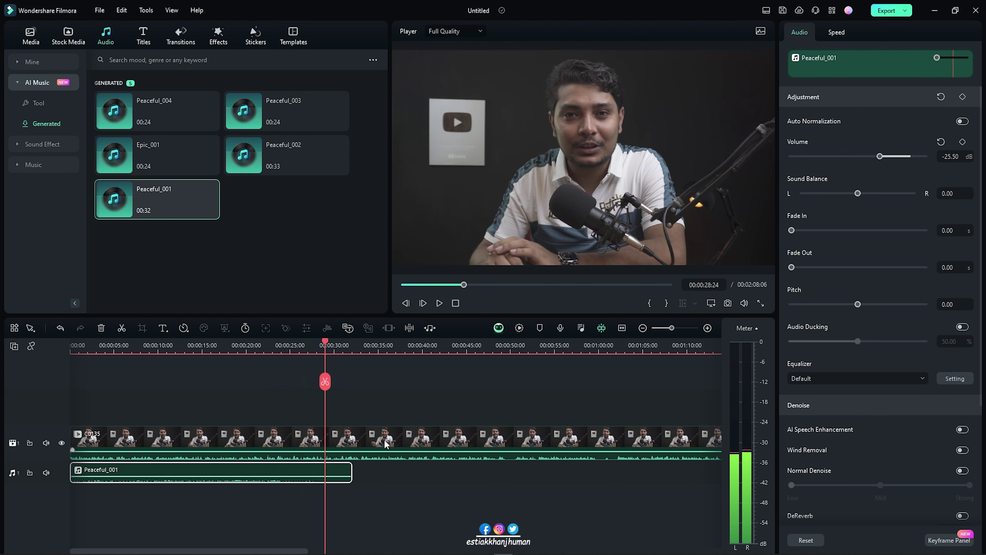
# Step: Lengthen the Peaceful_001 clip with Audio Stretch to about 2:05, just short of the video's end, and play back the result
pyautogui.moveTo(345, 467)
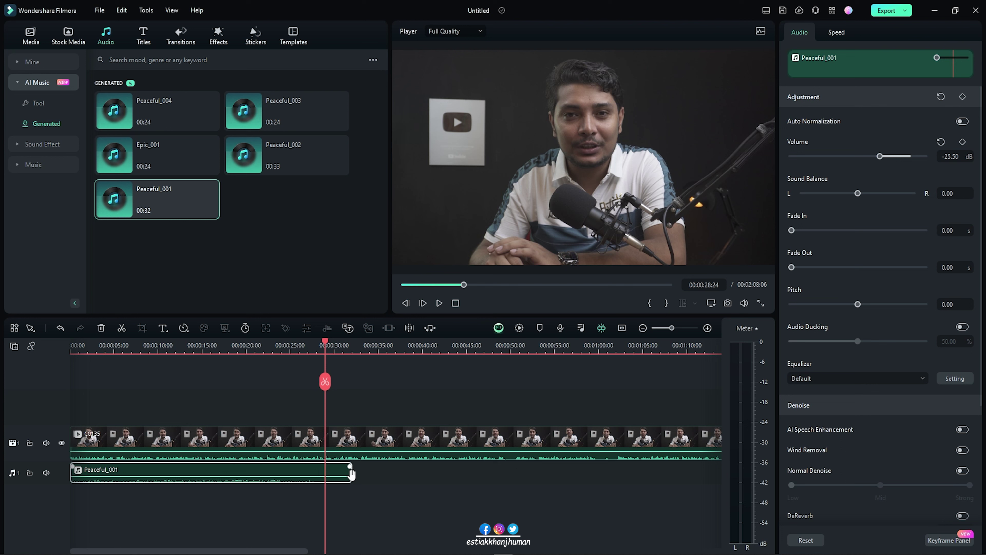
pyautogui.moveTo(351, 481); pyautogui.dragTo(337, 480)
pyautogui.click(430, 328)
pyautogui.moveTo(340, 473); pyautogui.dragTo(707, 473)
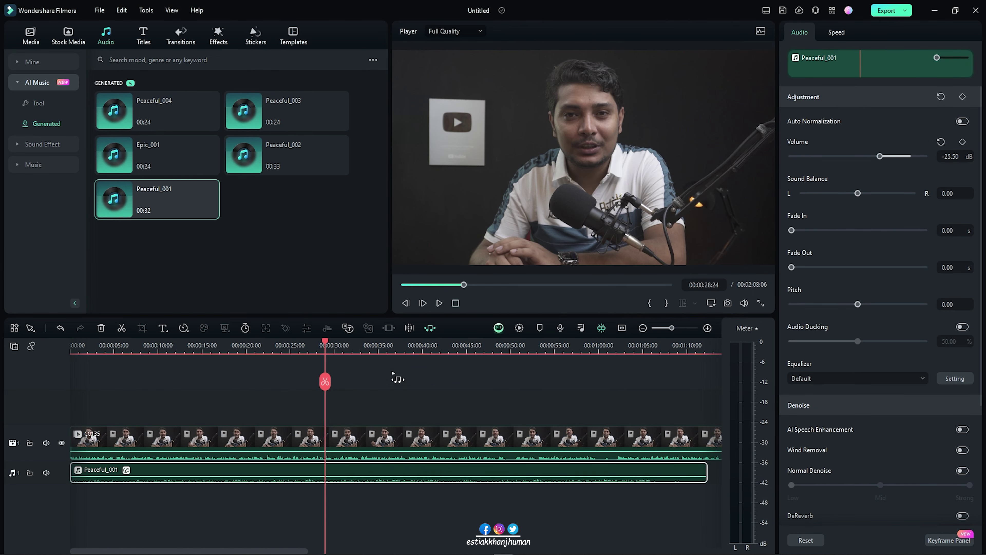
pyautogui.hotkey('ctrl', '-')
pyautogui.moveTo(325, 470); pyautogui.dragTo(509, 471)
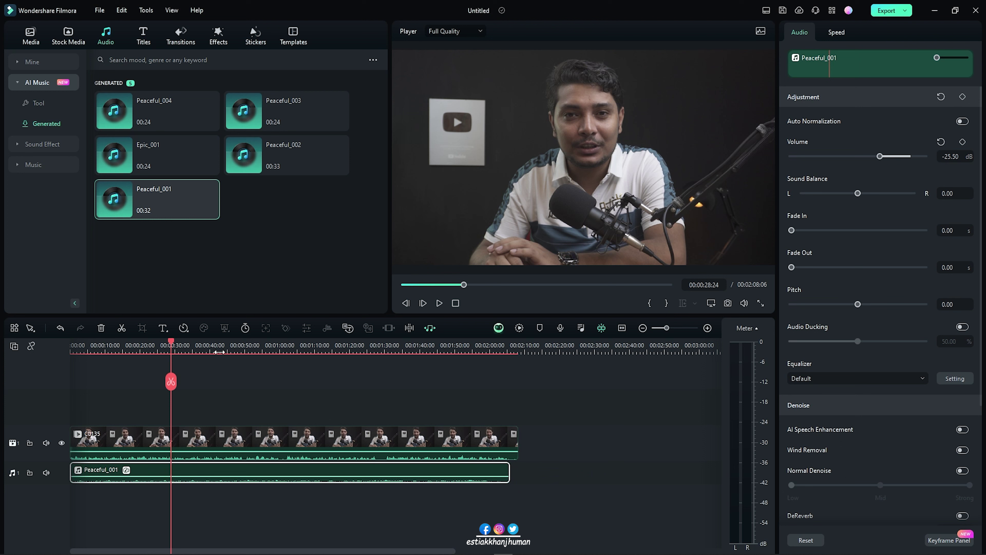
pyautogui.click(438, 306)
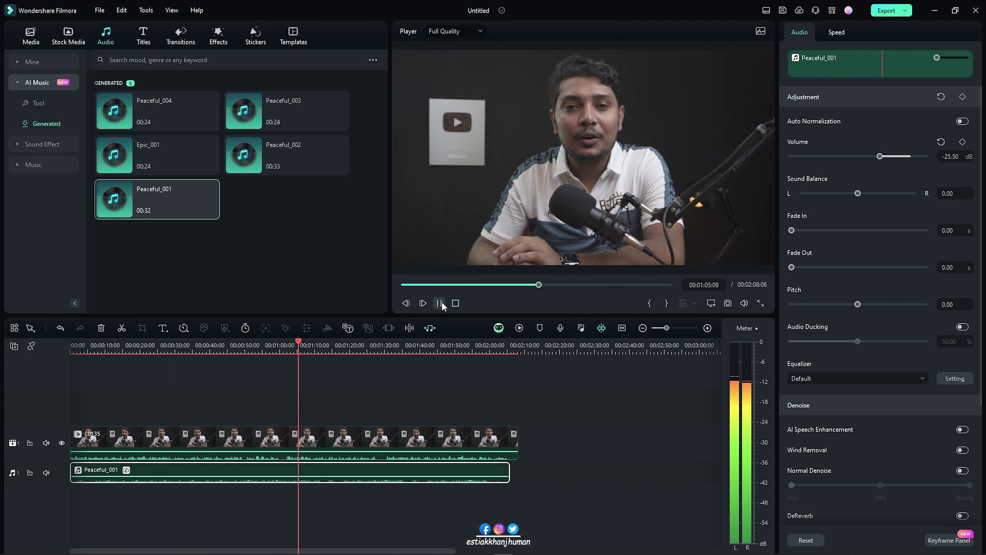
pyautogui.click(439, 303)
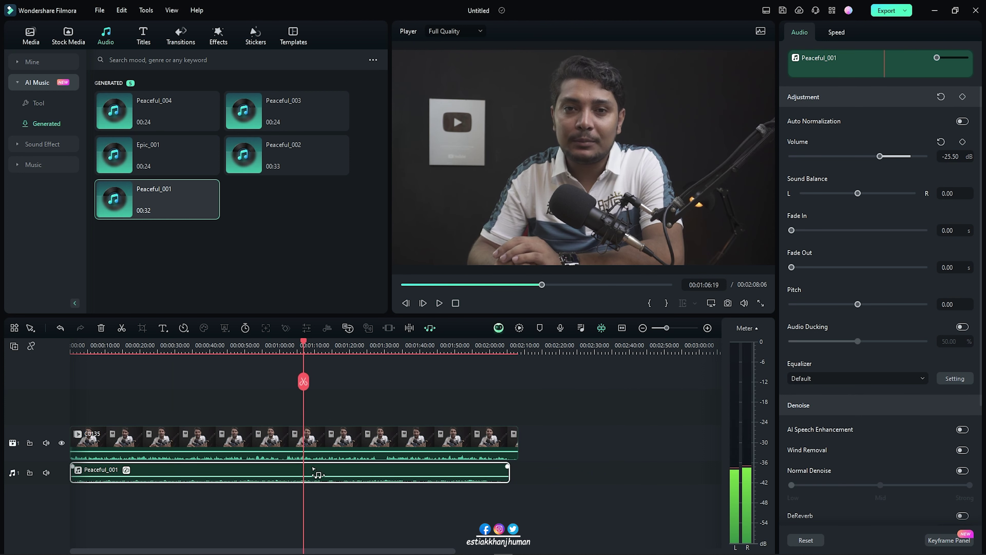